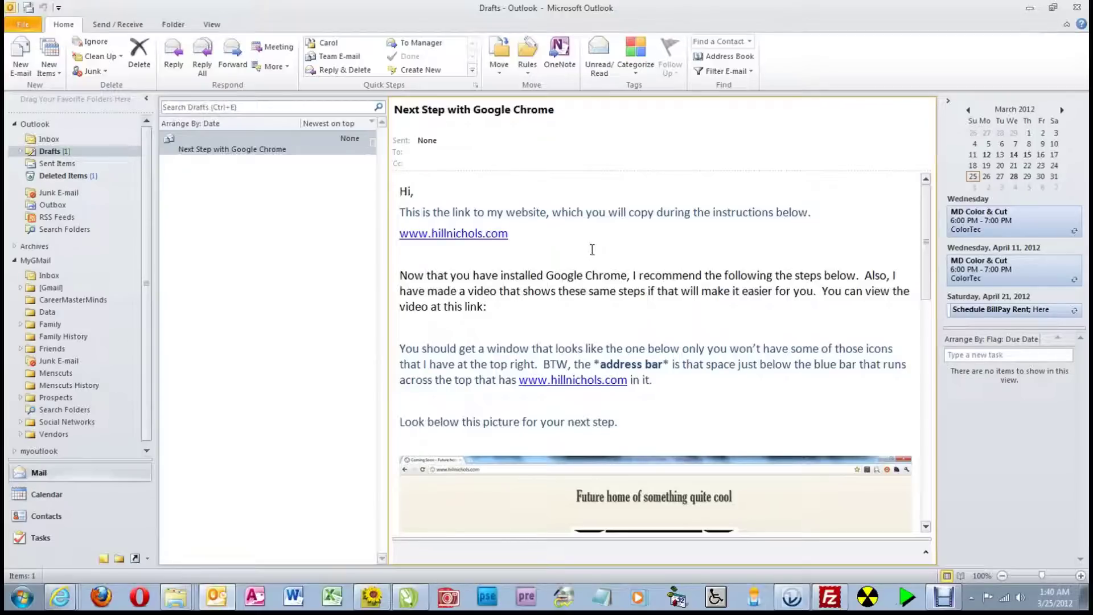
left_click(527, 236)
left_click(509, 234)
left_click_drag(510, 234, 392, 230)
key("ctrl+c")
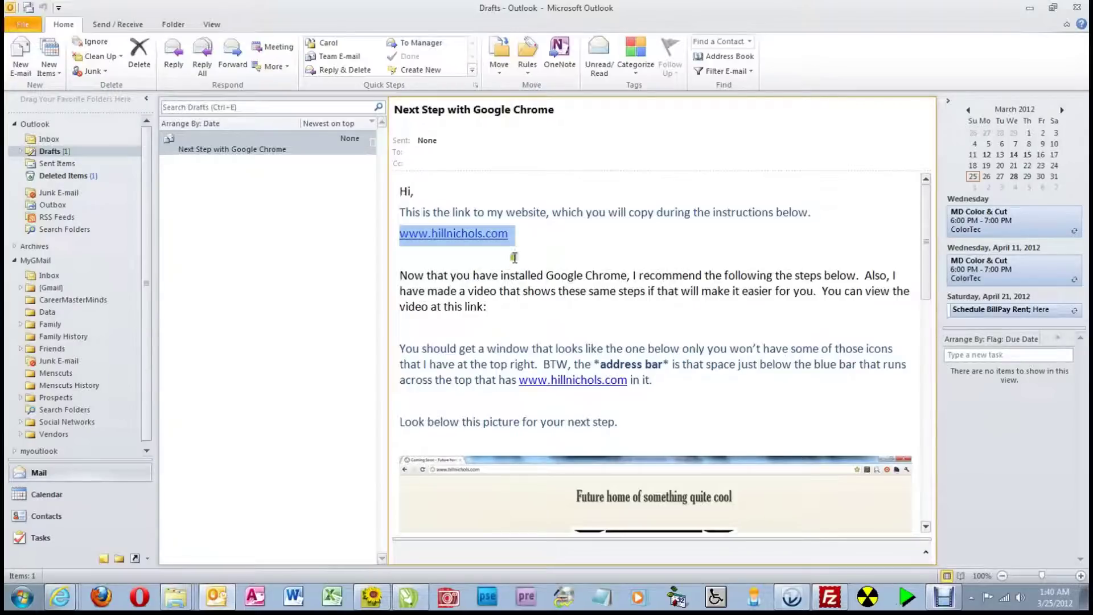
Show the desktop and launch Google Chrome from its desktop shortcut.
left_click(1085, 598)
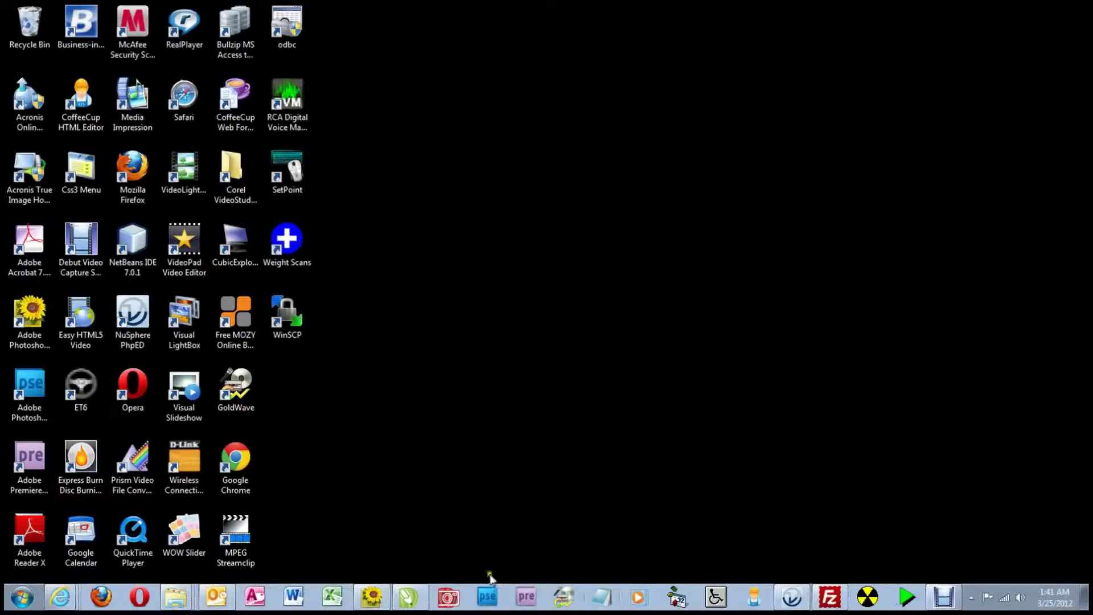
double_click(239, 461)
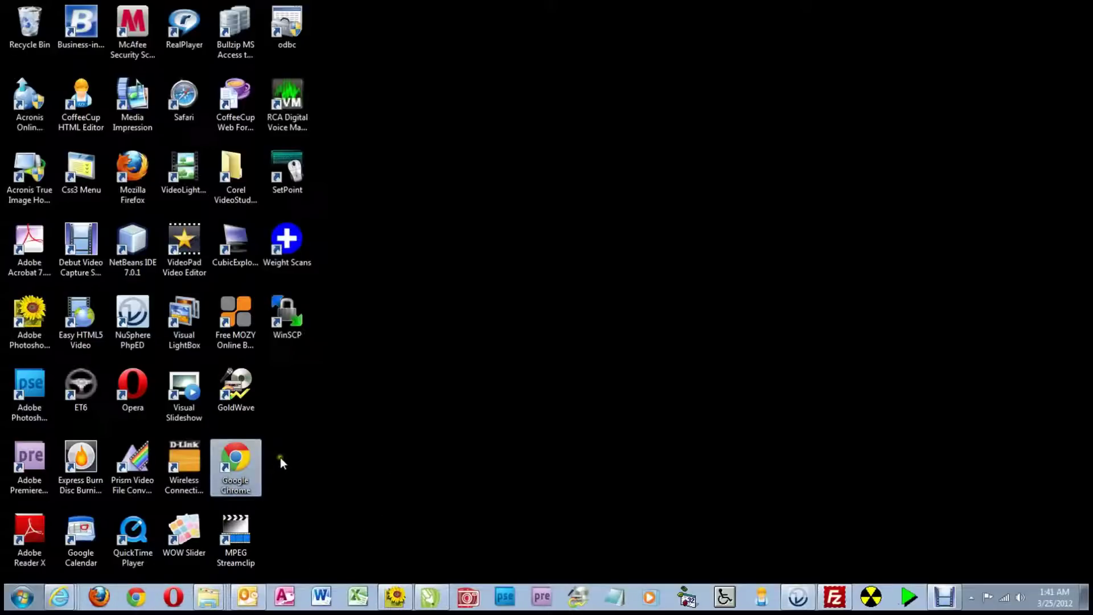
left_click(435, 509)
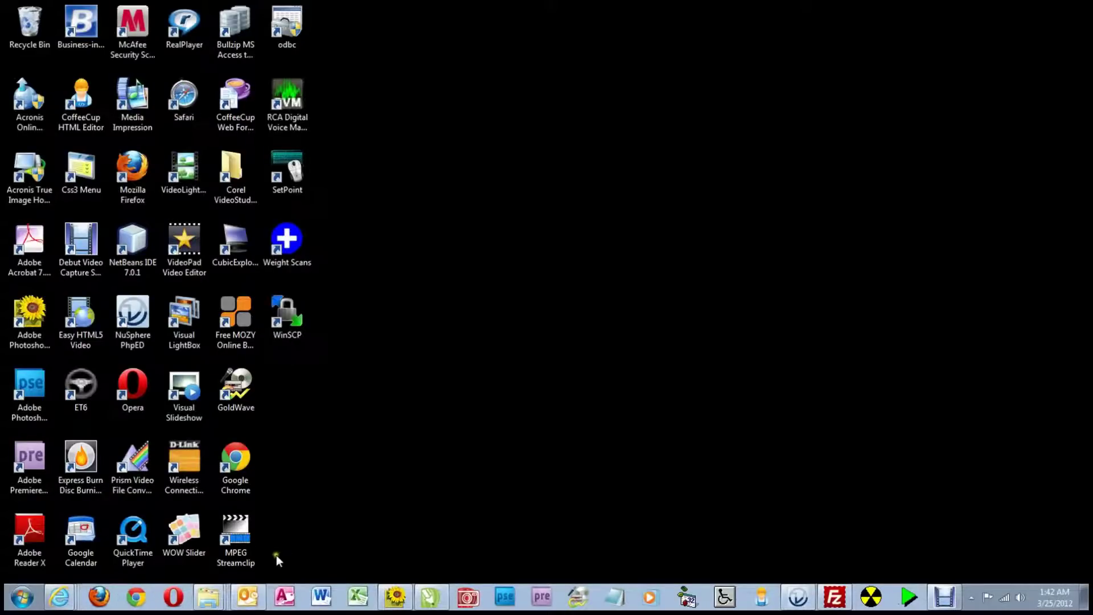
Bring back the Outlook draft, clear the link selection, then switch to Chrome's New Tab page.
left_click(251, 595)
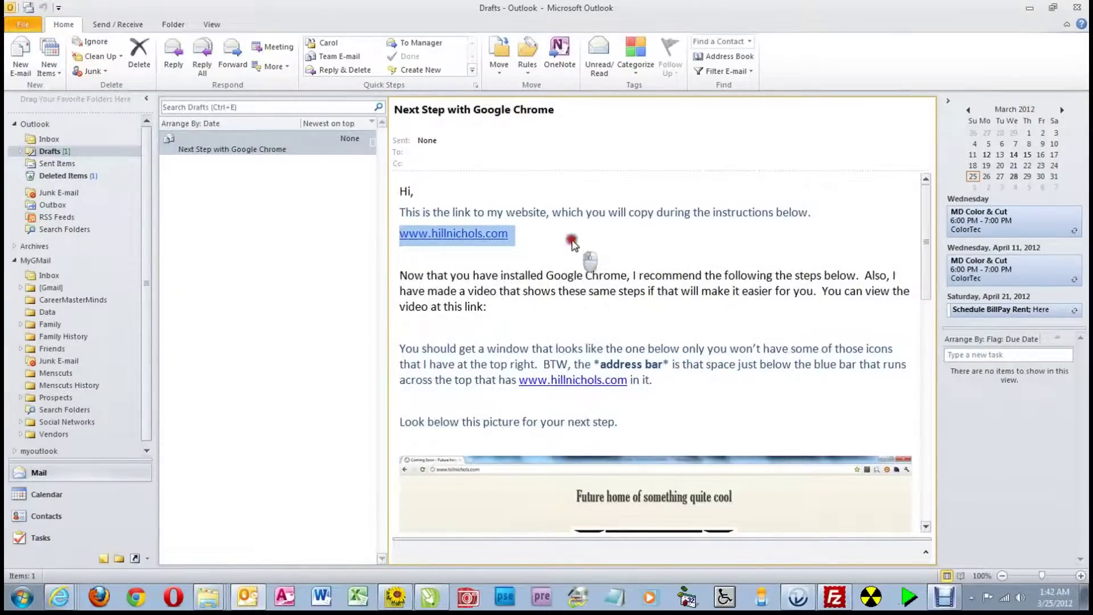
left_click(588, 250)
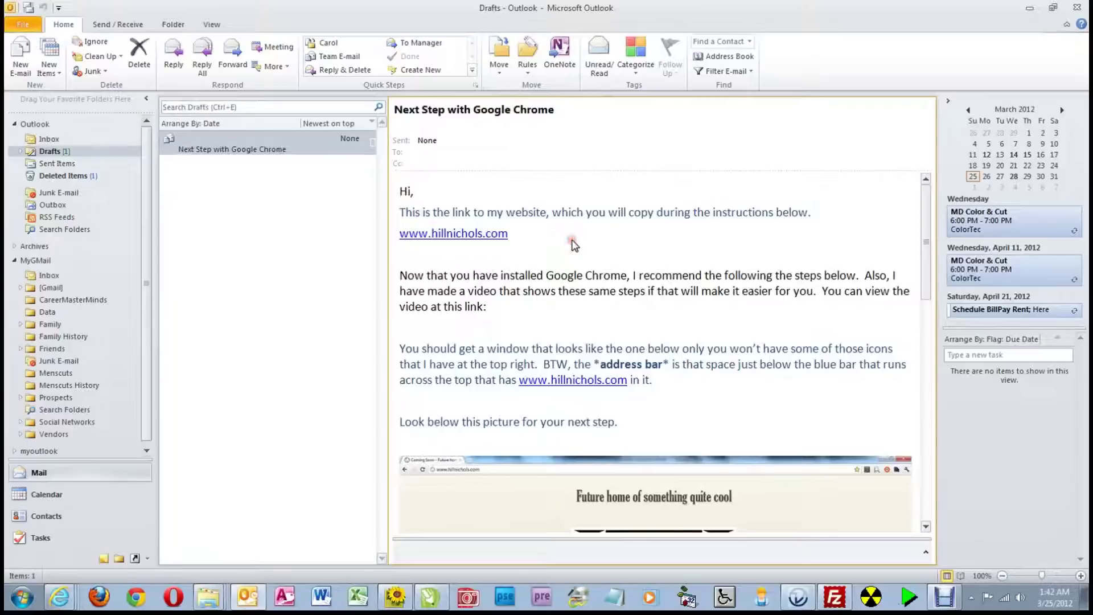
left_click(138, 598)
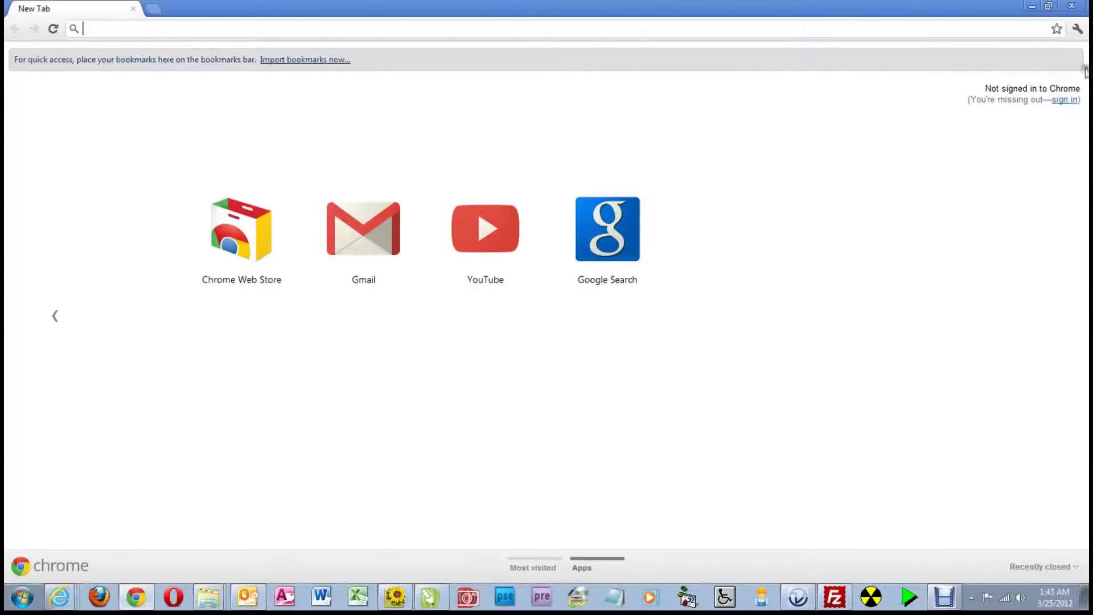
Go to Chrome's Options page from the wrench menu.
left_click(1077, 30)
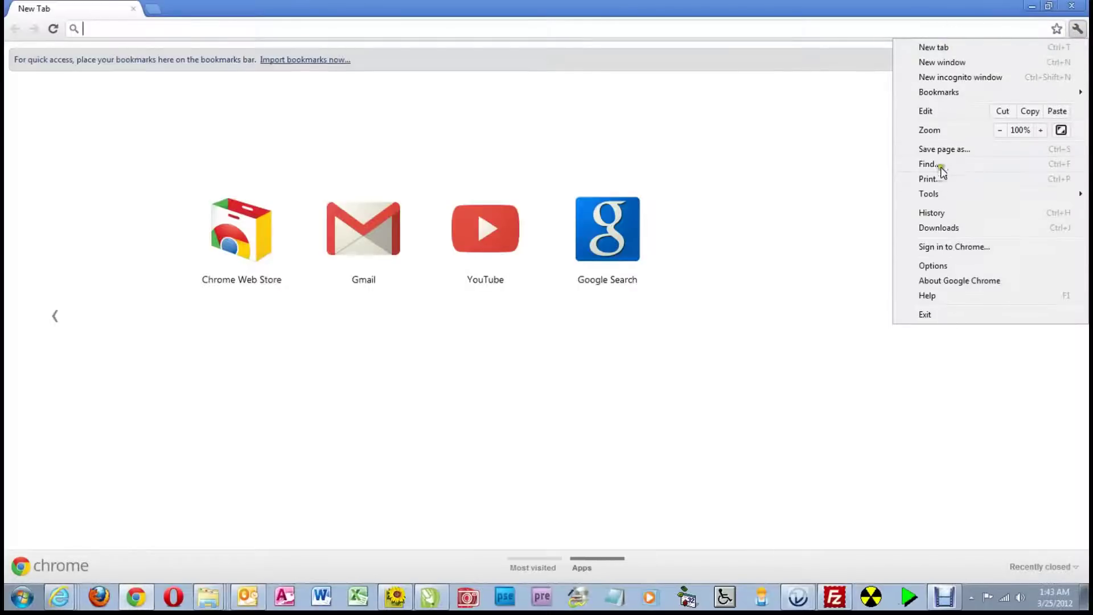
left_click(935, 266)
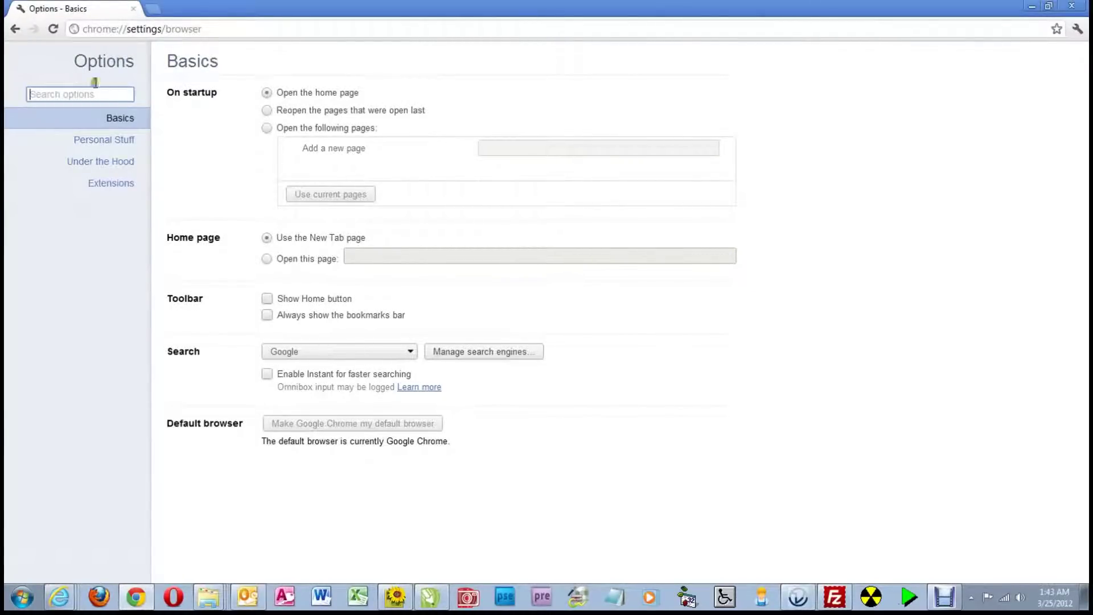
Set the home page option to 'Open this page' instead of the New Tab page.
left_click(122, 119)
left_click(129, 140)
left_click(140, 163)
left_click(268, 260)
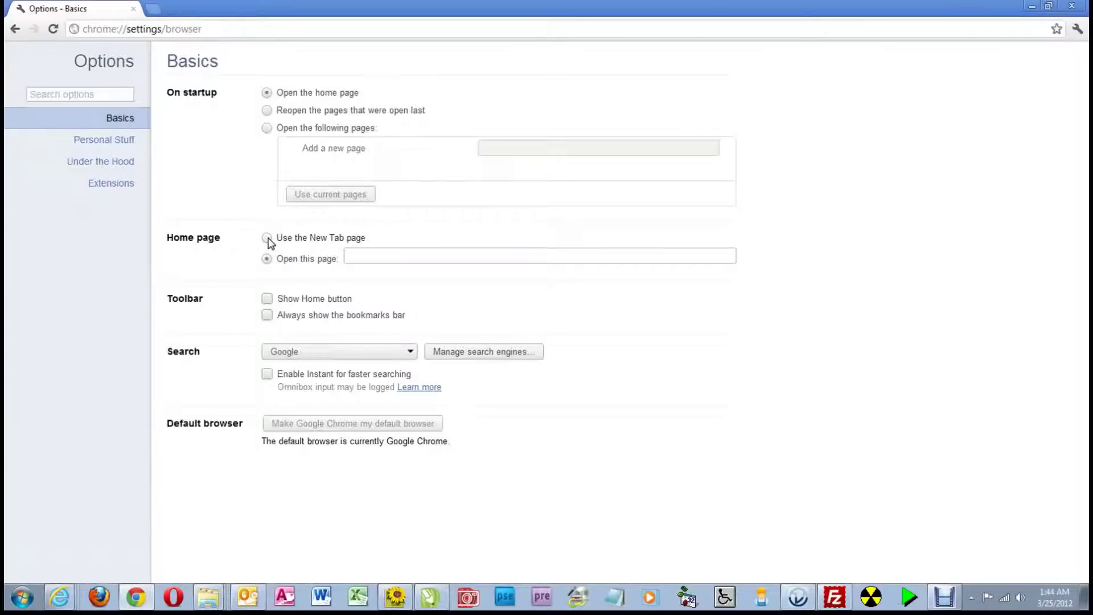
left_click(267, 239)
left_click(267, 258)
Toggle the Home button and bookmarks bar options on and back off, leaving the address box active.
left_click(267, 300)
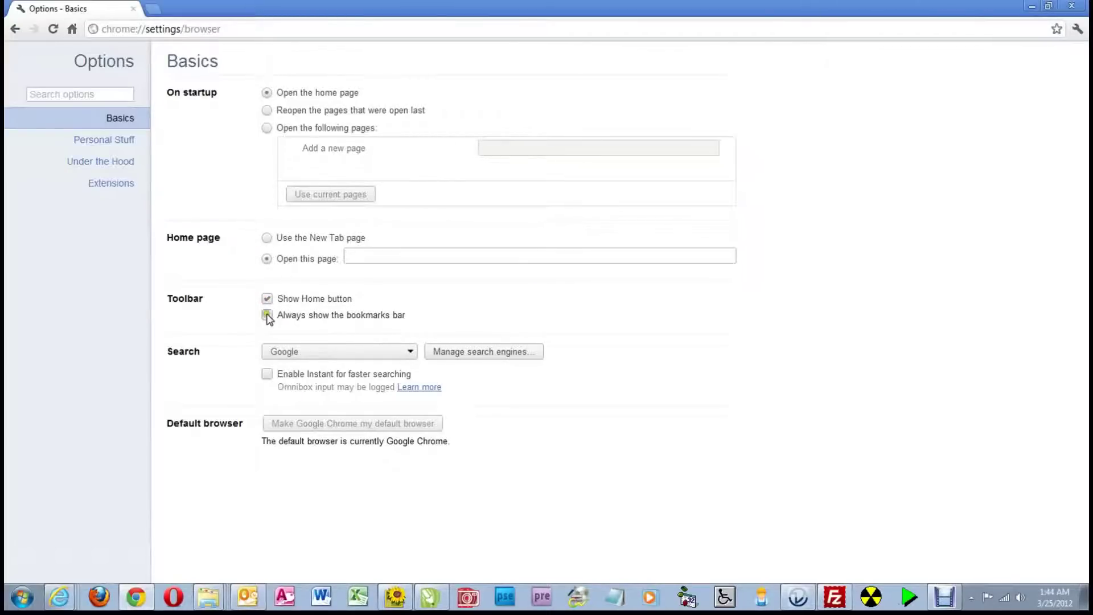
left_click(267, 314)
left_click(268, 315)
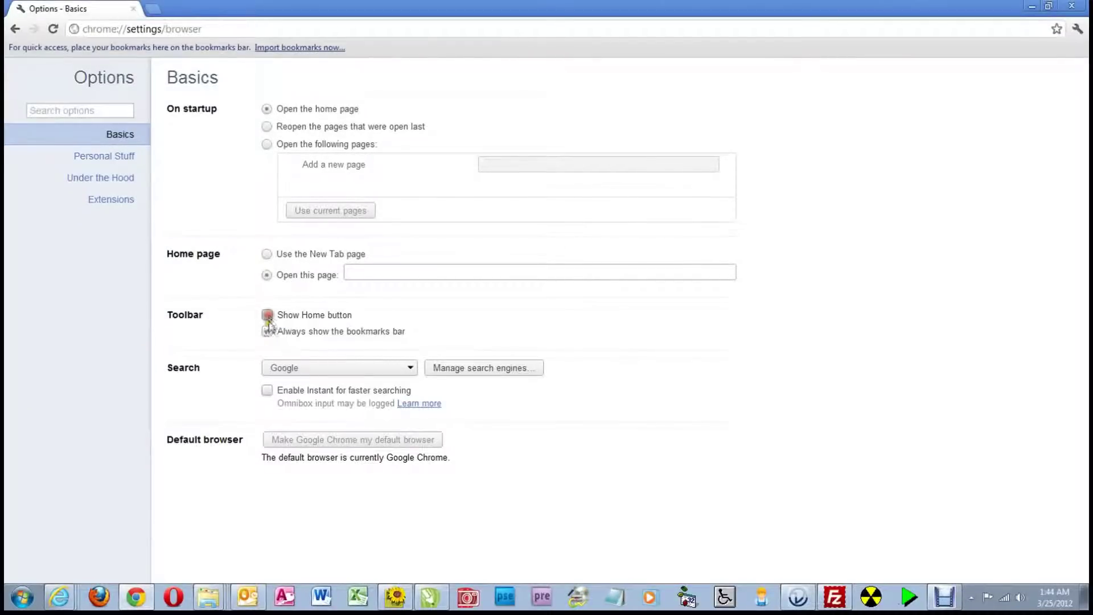
left_click(267, 331)
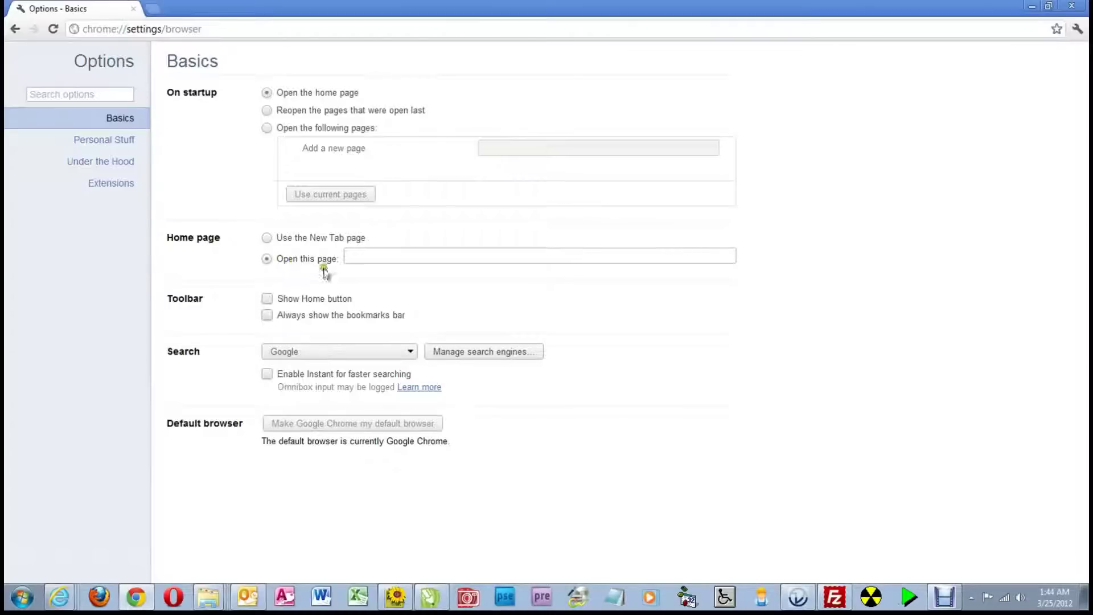
left_click(368, 254)
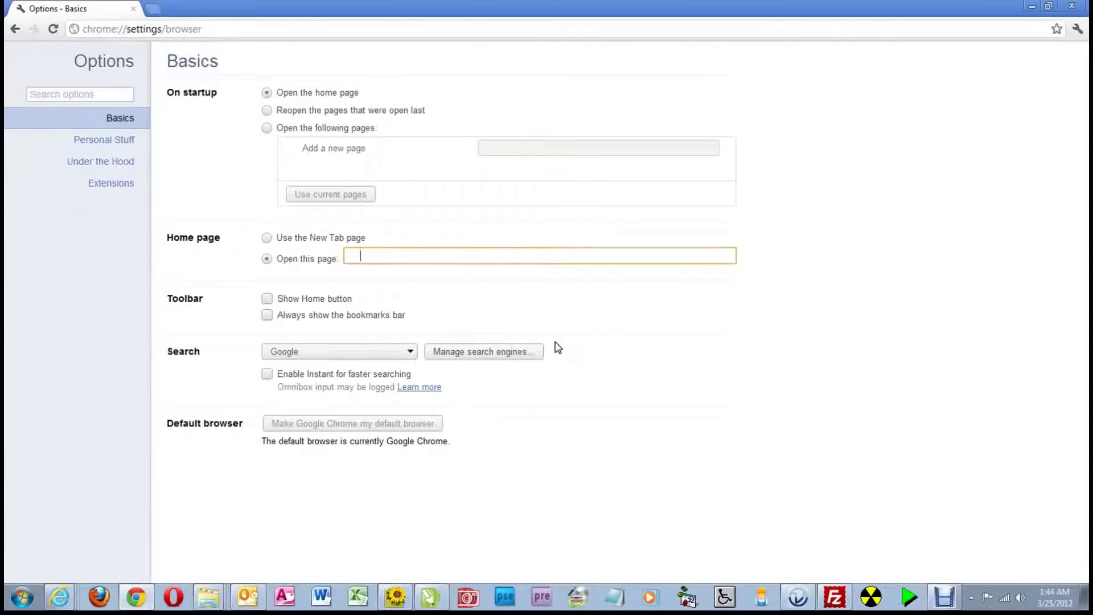
key("ctrl+v")
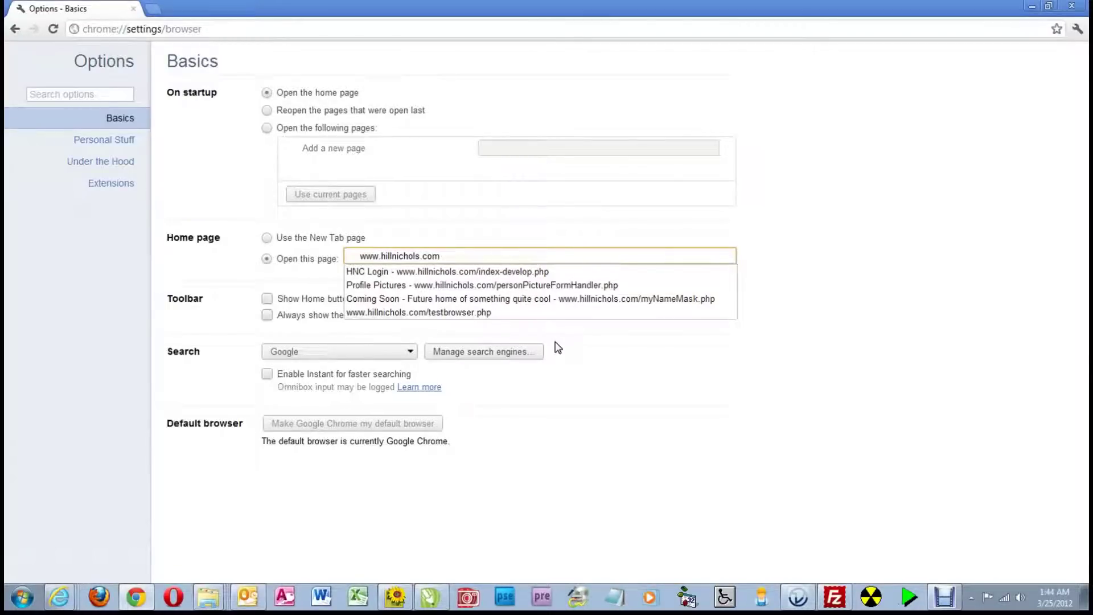
left_click(530, 234)
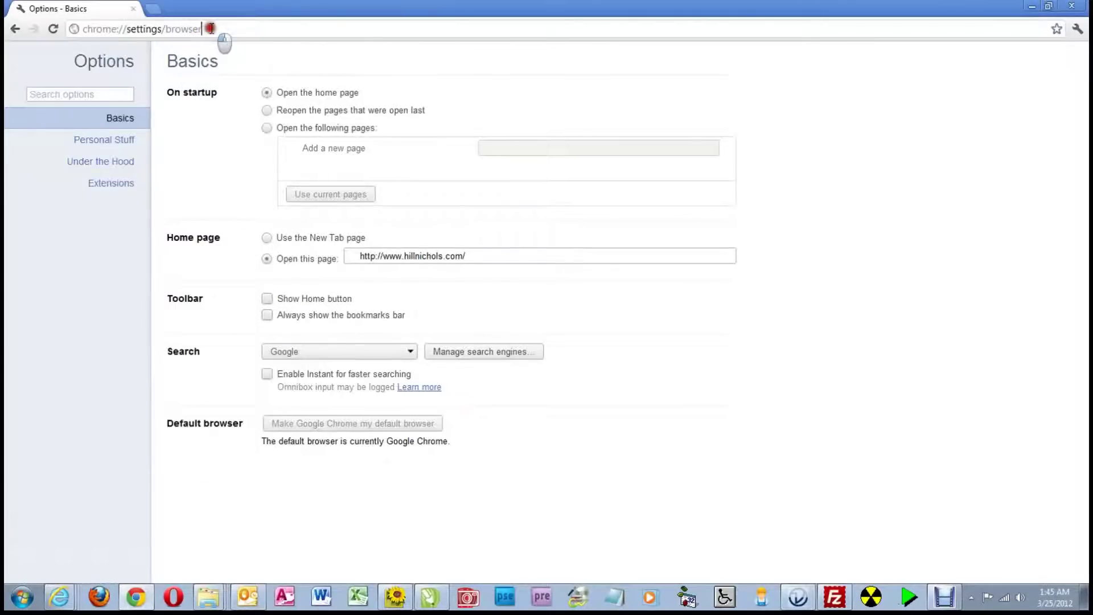
left_click_drag(207, 29, 69, 27)
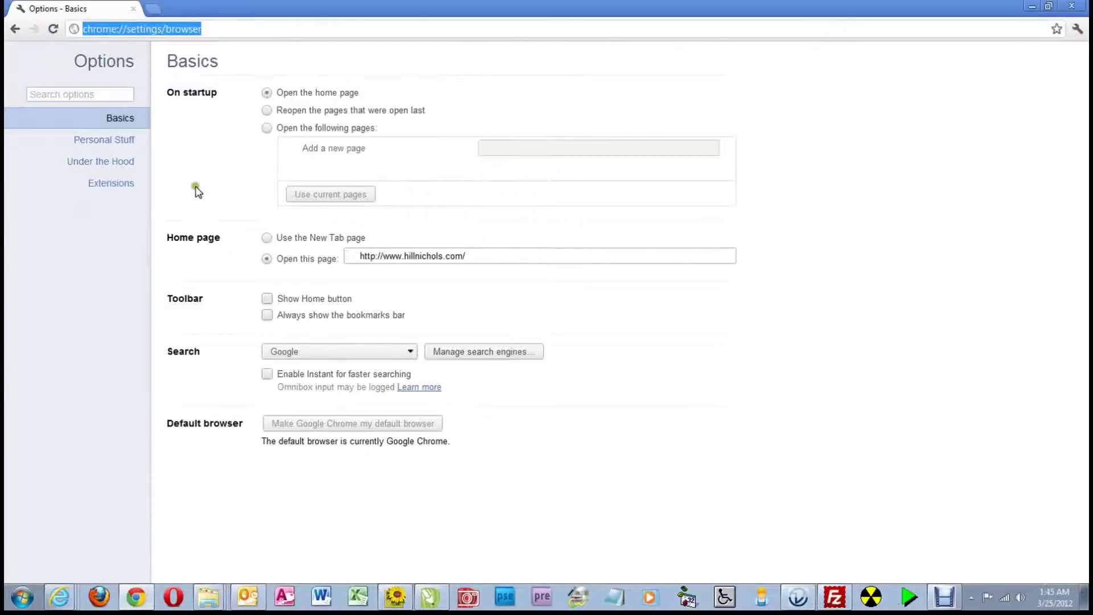
left_click(267, 300)
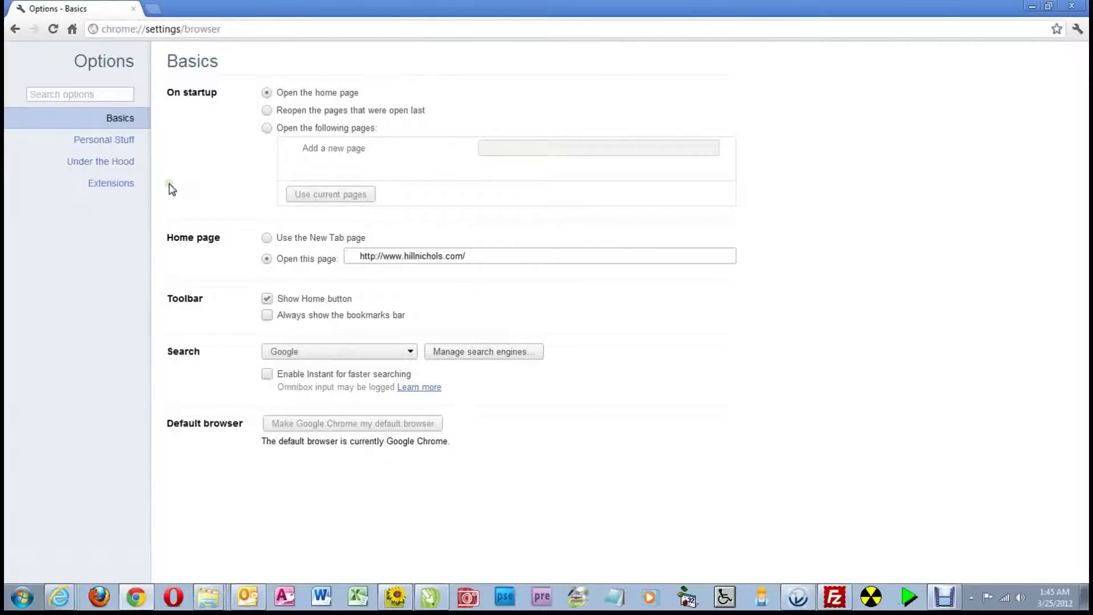
left_click(319, 257)
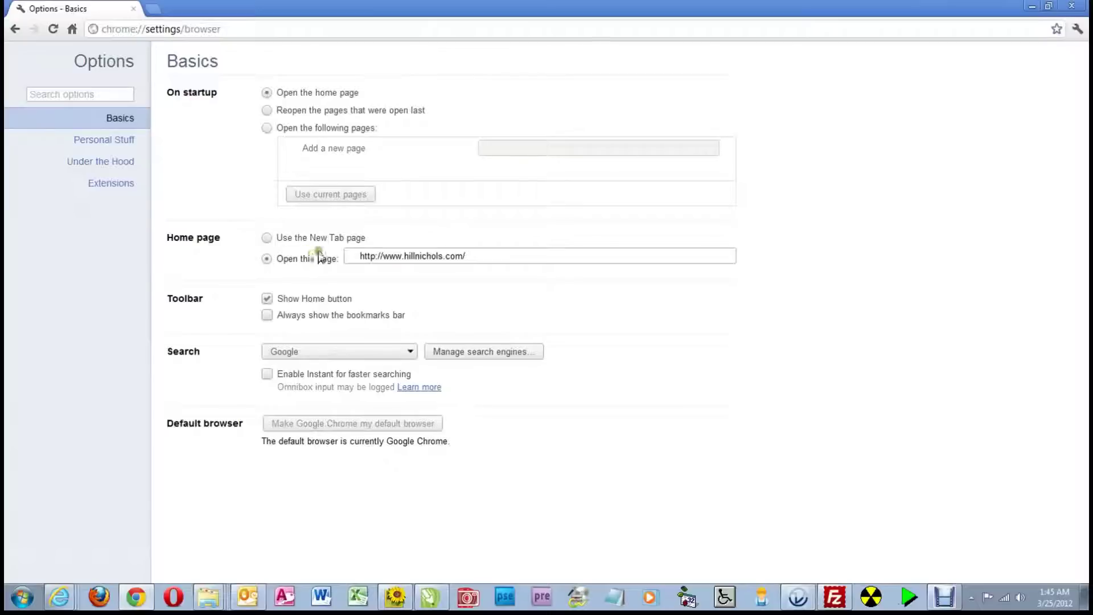
left_click(272, 319)
left_click(399, 316)
left_click_drag(245, 31, 97, 33)
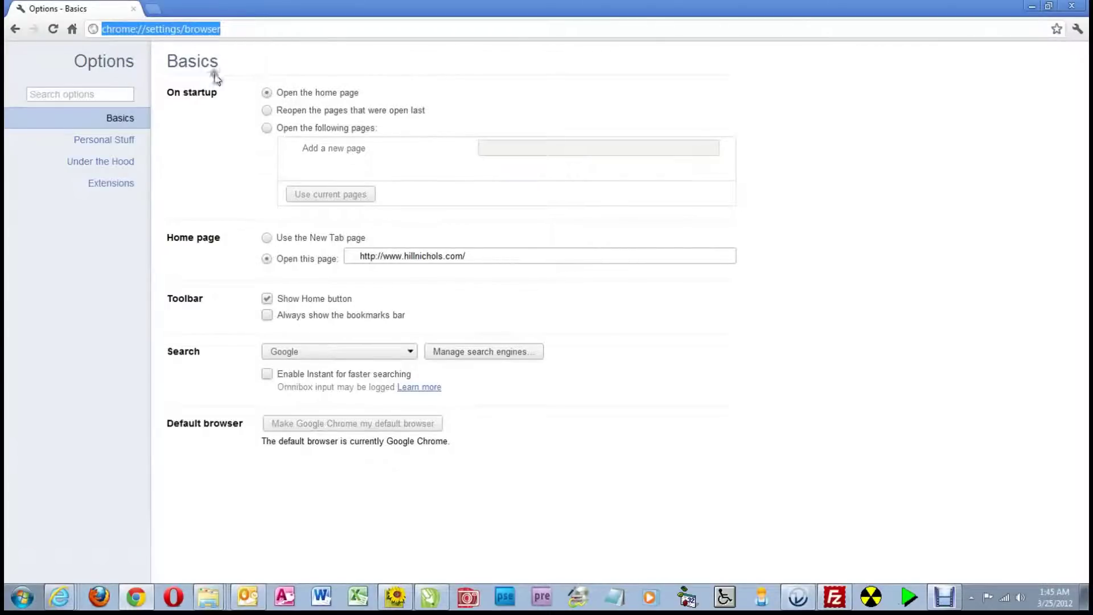
Tick 'Always show the bookmarks bar' in the Toolbar options.
left_click(267, 316)
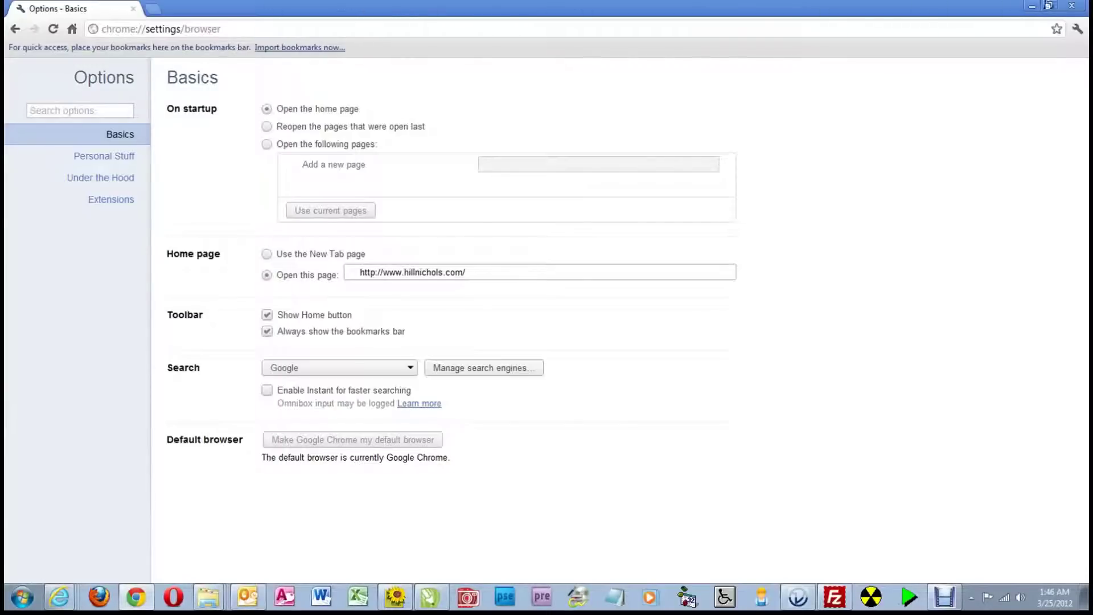
Close the Options window and relaunch Chrome from the taskbar.
left_click(1070, 7)
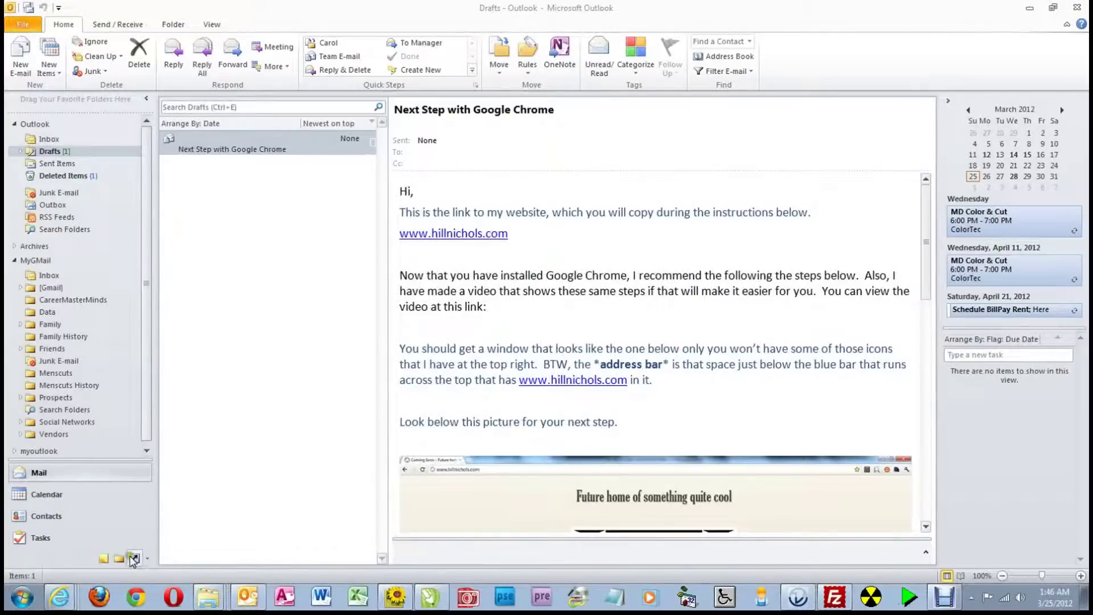
left_click(139, 603)
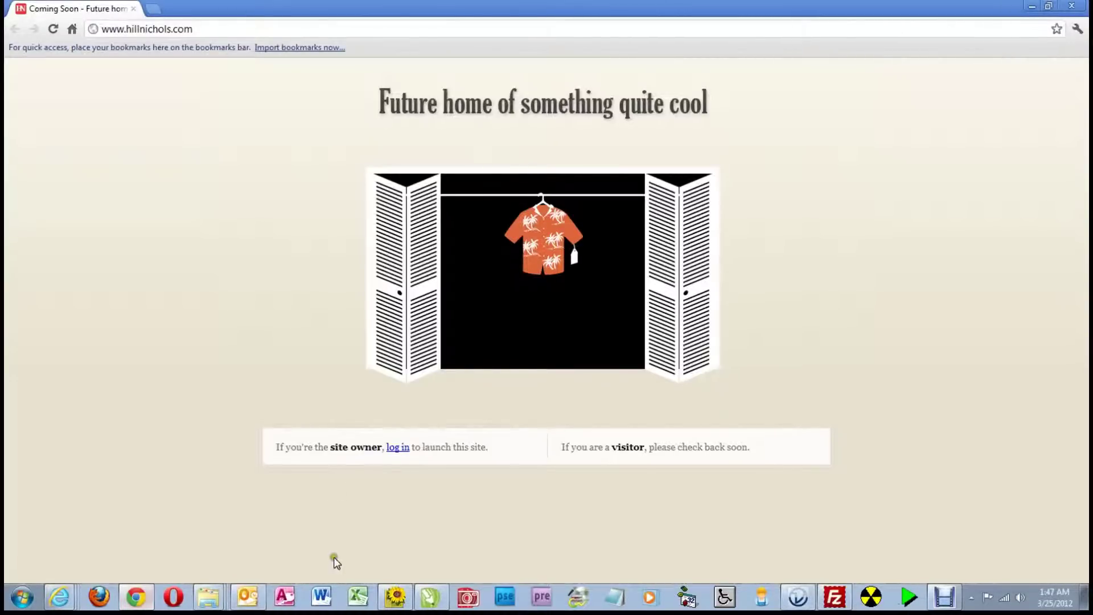
left_click_drag(204, 28, 100, 24)
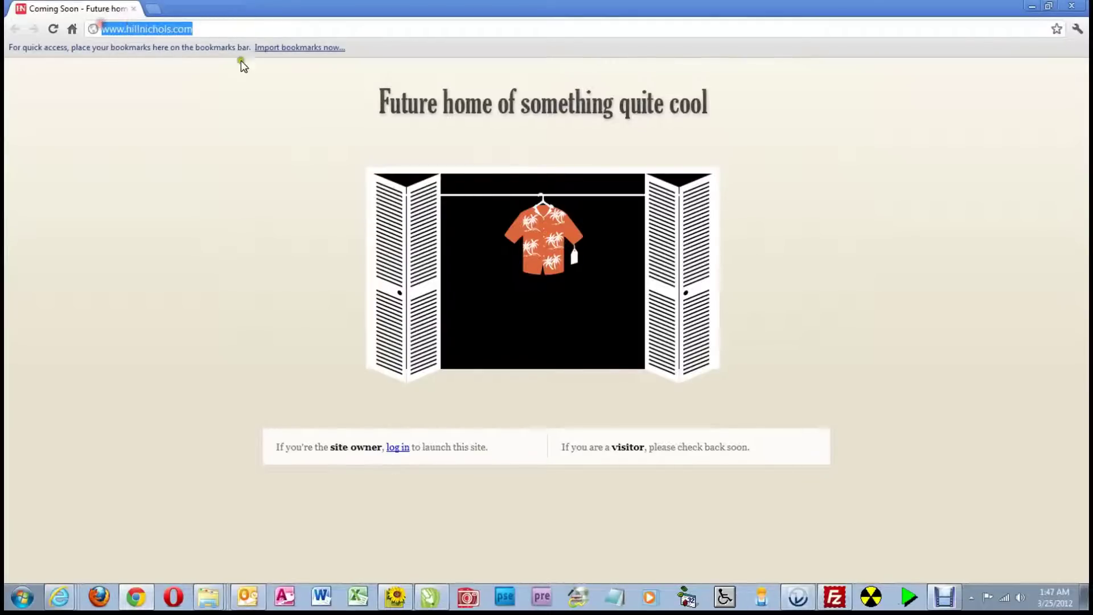
left_click(237, 95)
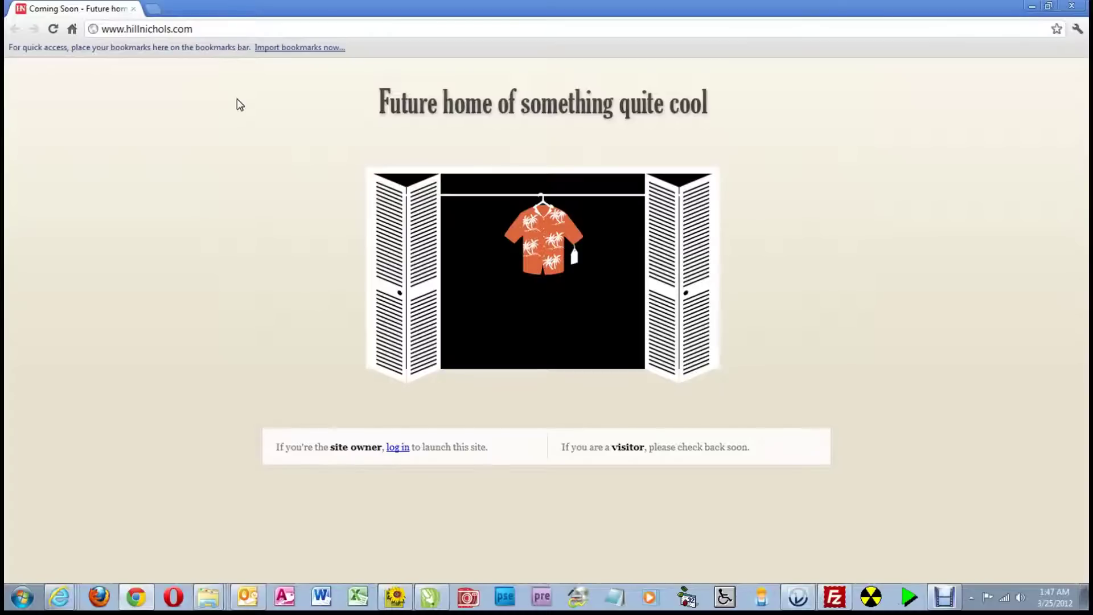
key("ctrl+d")
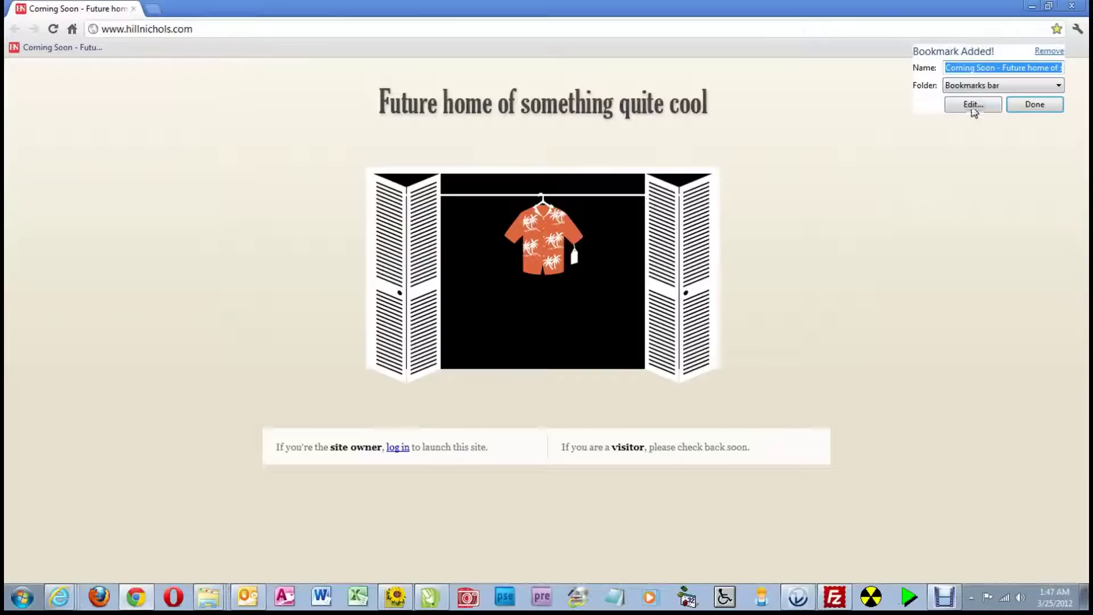
left_click(1060, 85)
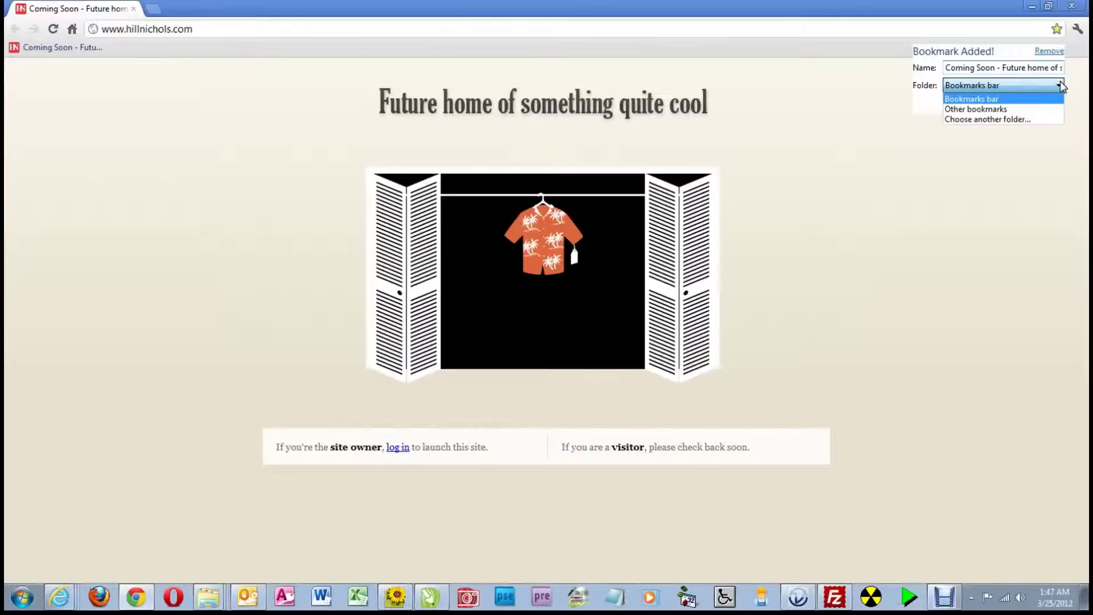
left_click(958, 100)
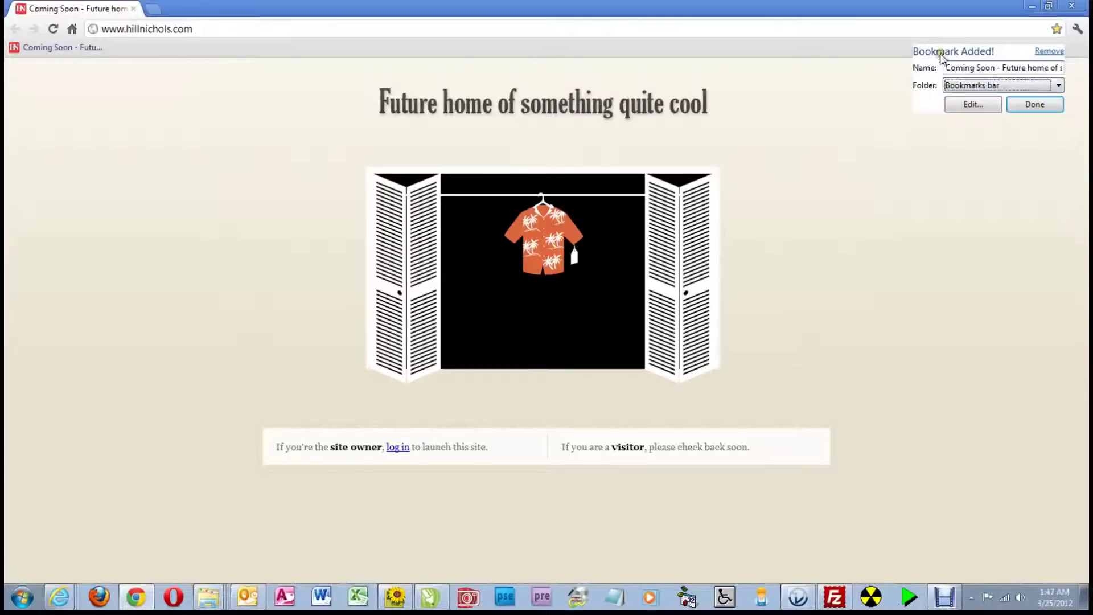
triple_click(949, 69)
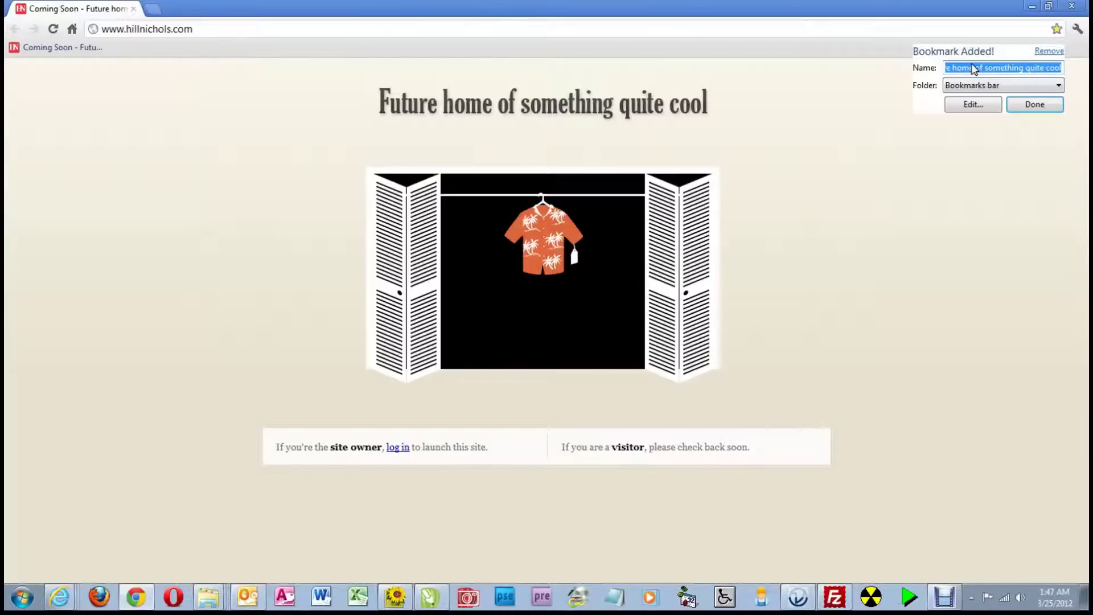
key("BackSpace")
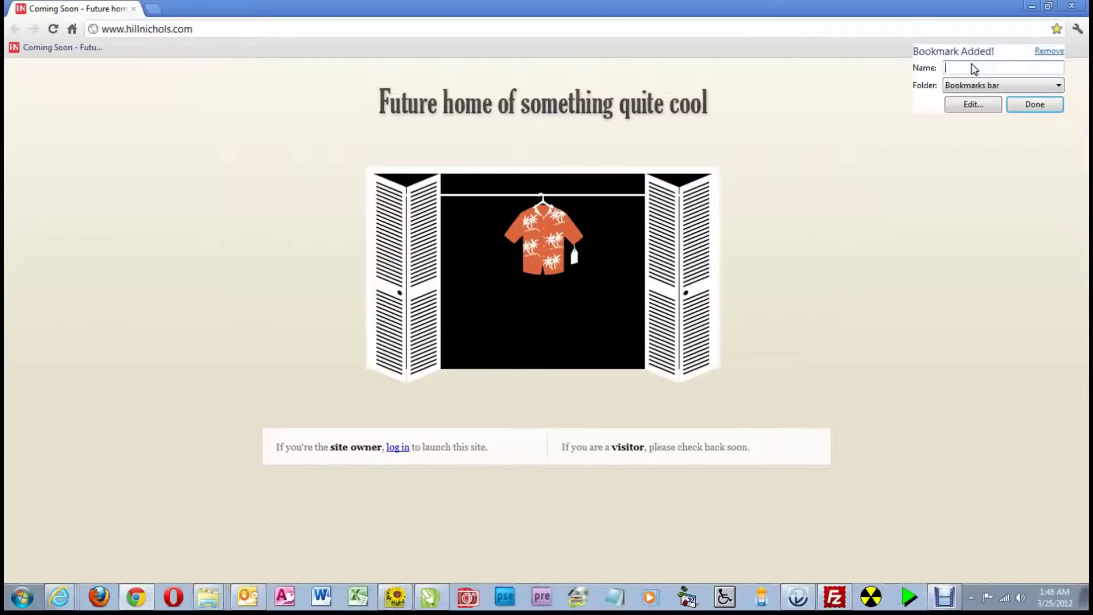
type("HNC")
left_click(1034, 104)
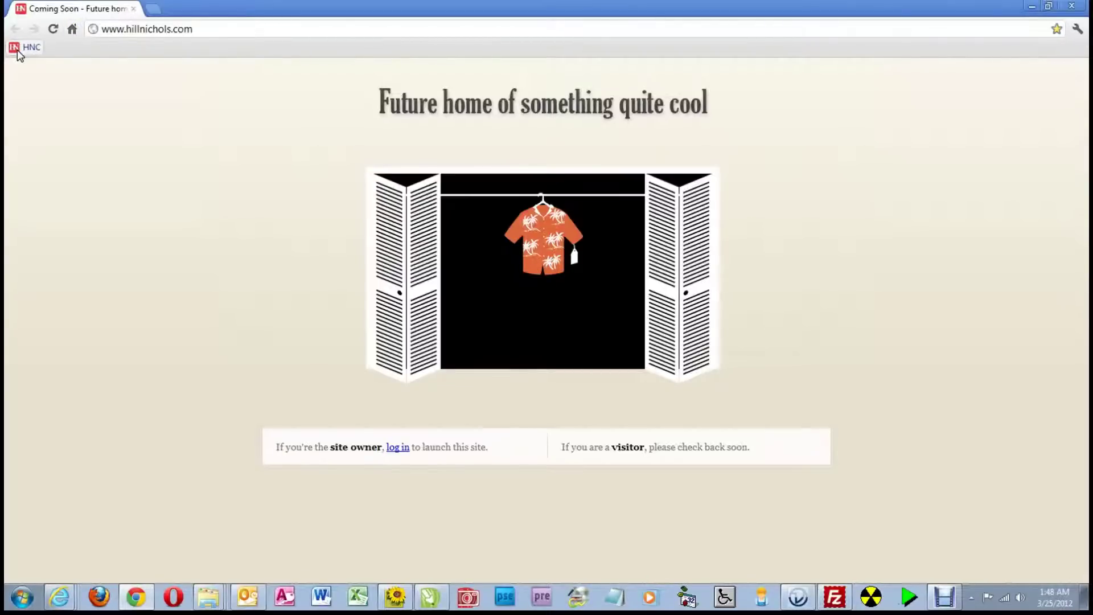
left_click(197, 73)
left_click_drag(219, 30, 94, 29)
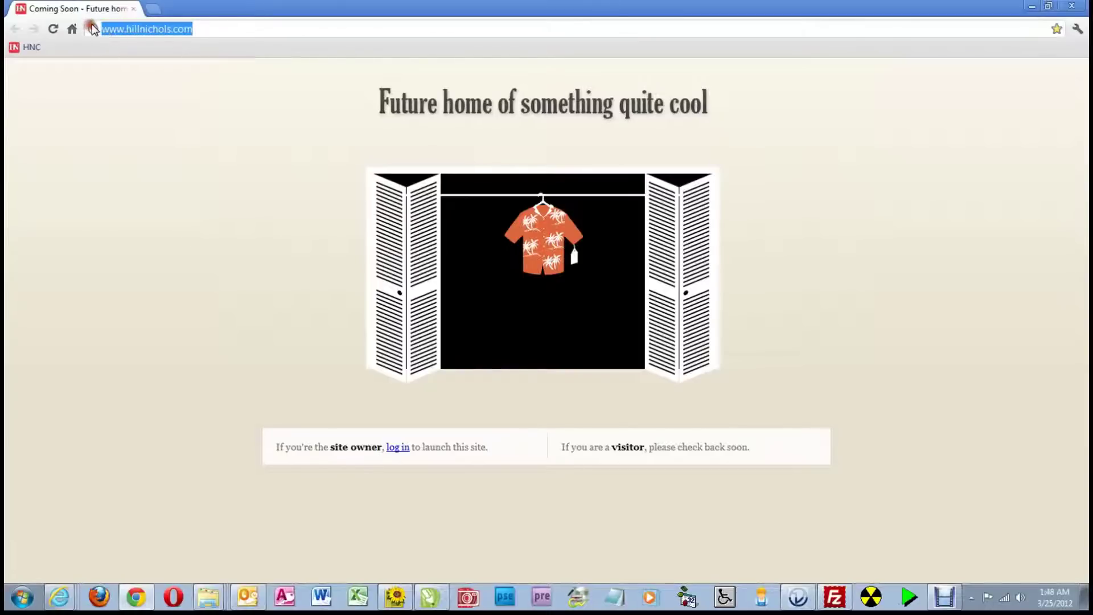
type("WWW.GO")
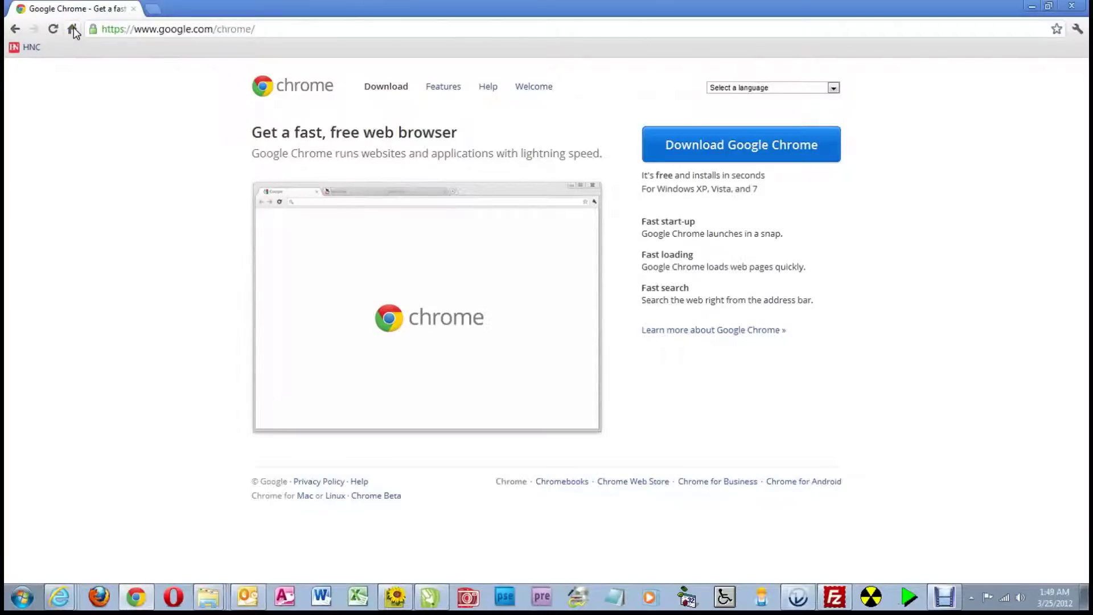
Go Home to hillnichols.com, back to the Chrome download page, then open the HNC bookmark.
left_click(73, 30)
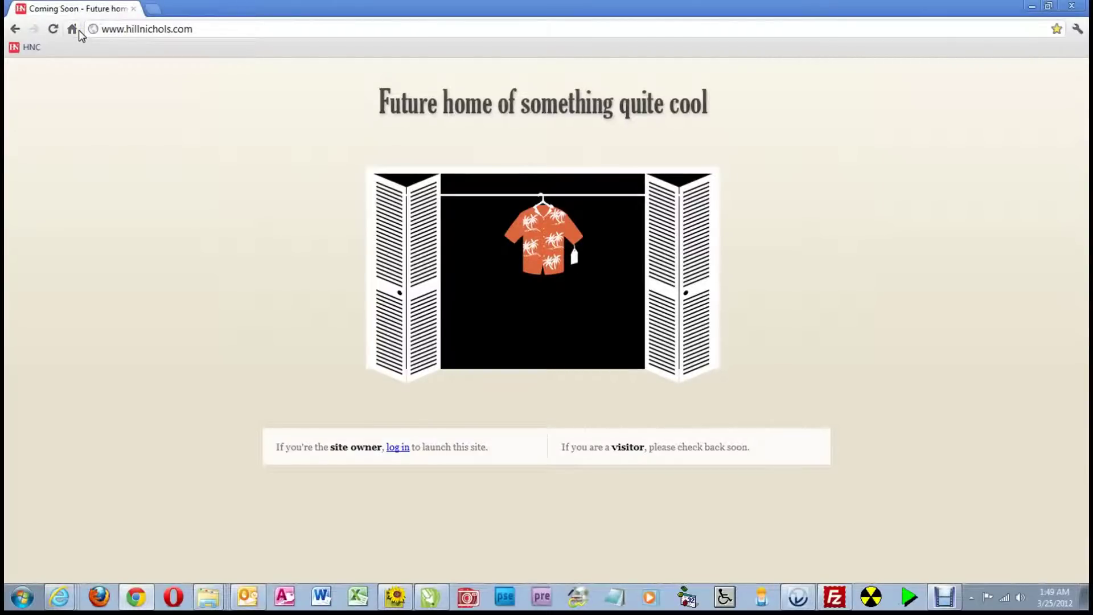
left_click(15, 30)
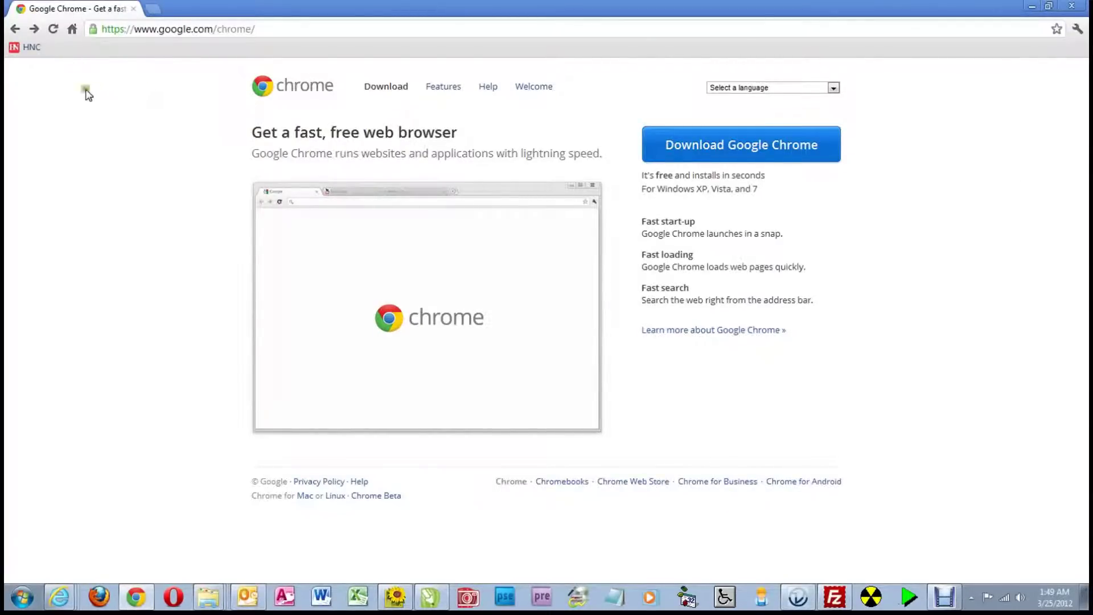
left_click(31, 49)
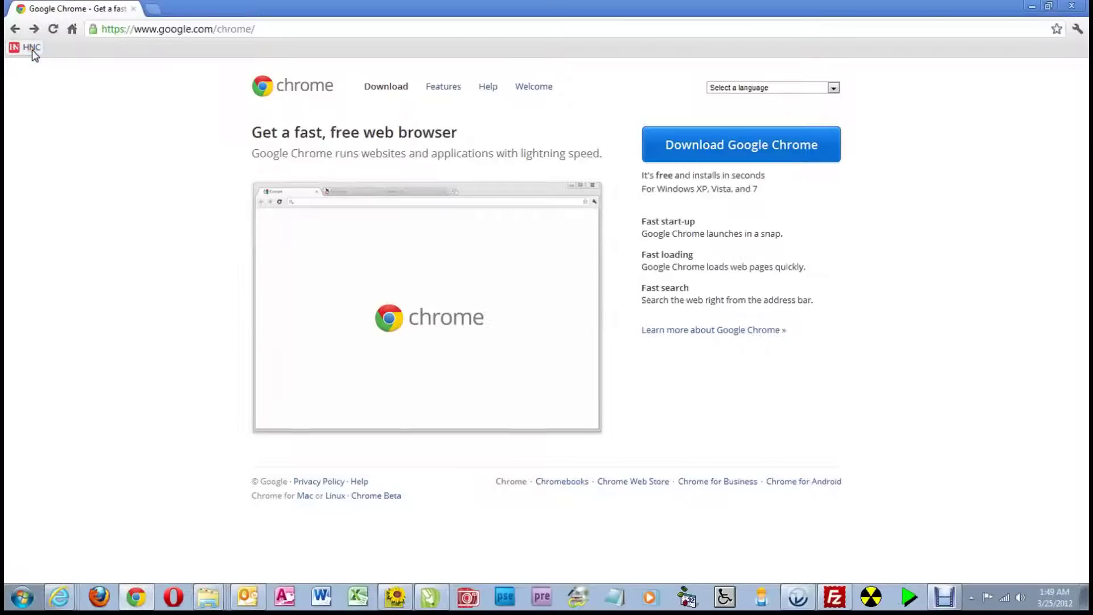